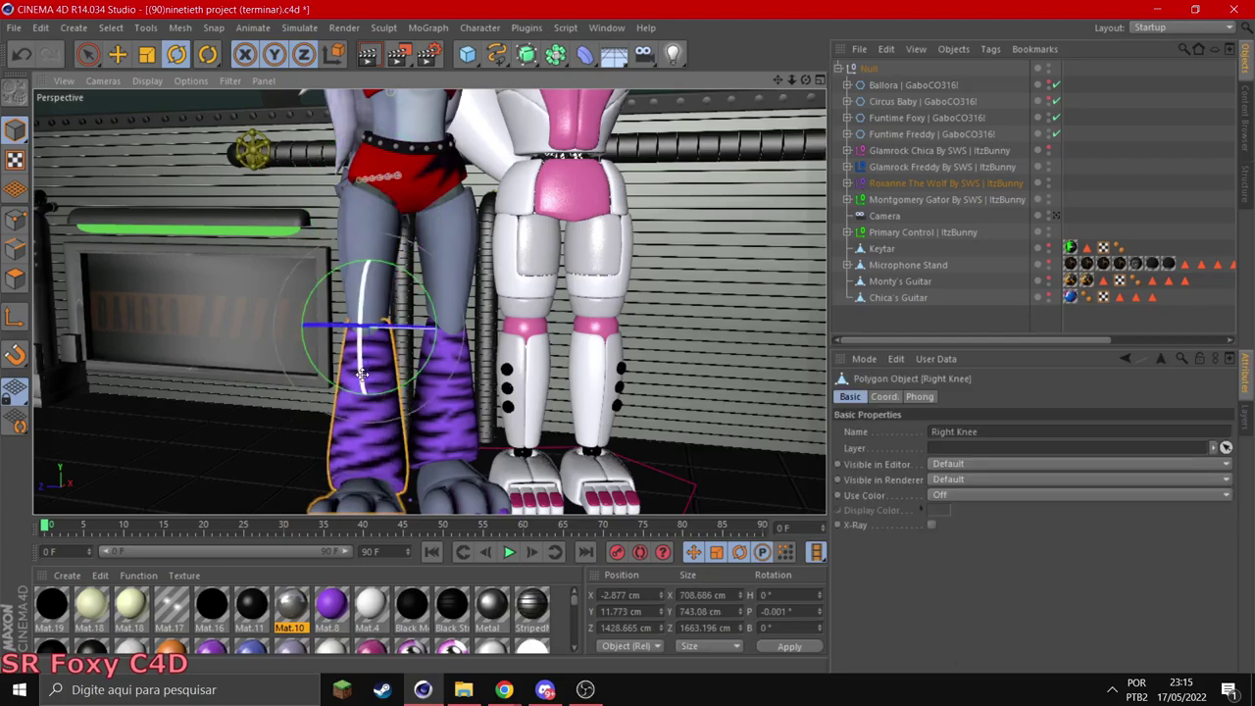
Step: Zoom to Roxanne's lower leg, bend her right toe into position, and select her left leg
alt+drag(382, 392, 421, 323)
click(481, 363)
click(490, 456)
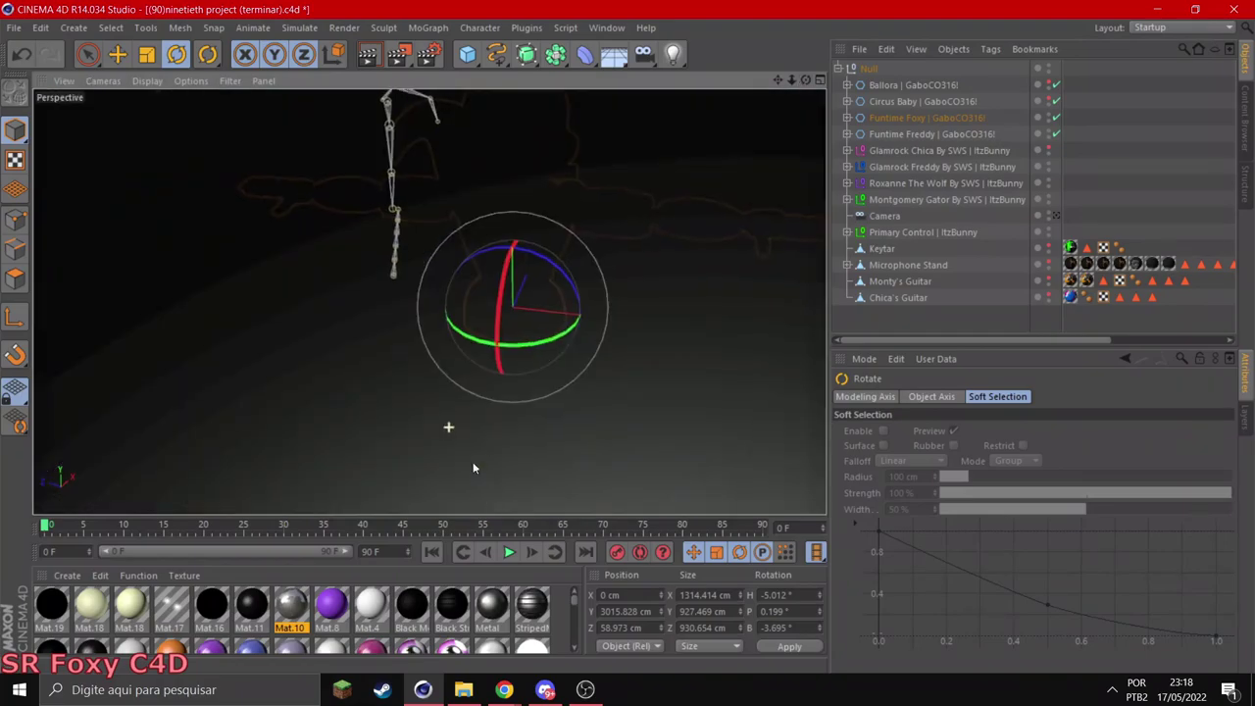
click(417, 367)
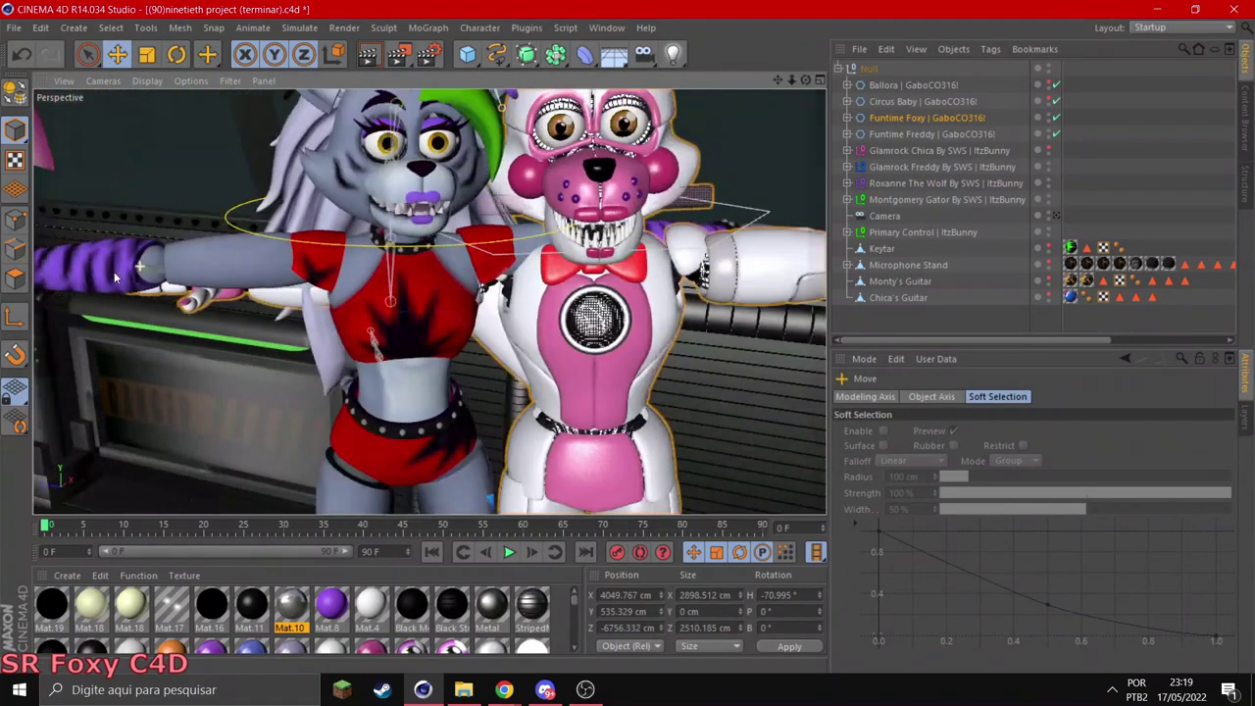
Step: Rotate Roxanne's upper torso (Torso 2) and left shoulder into her pose
key(r)
click(361, 366)
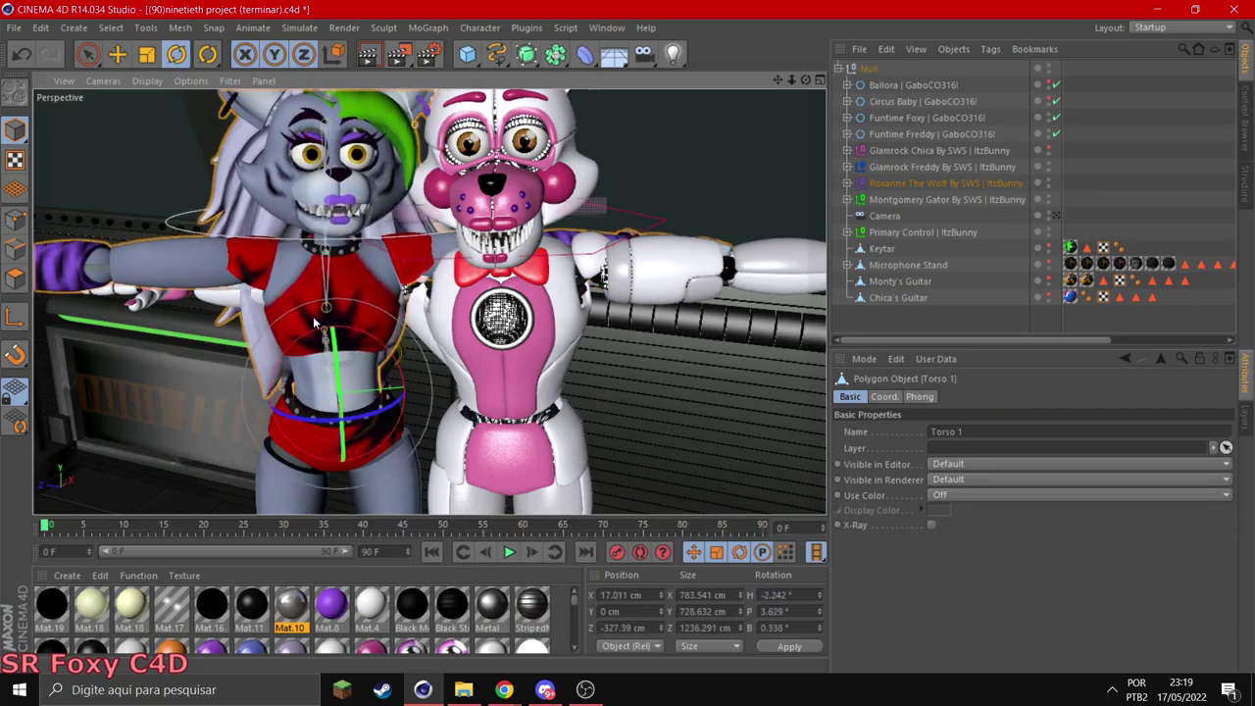
click(399, 244)
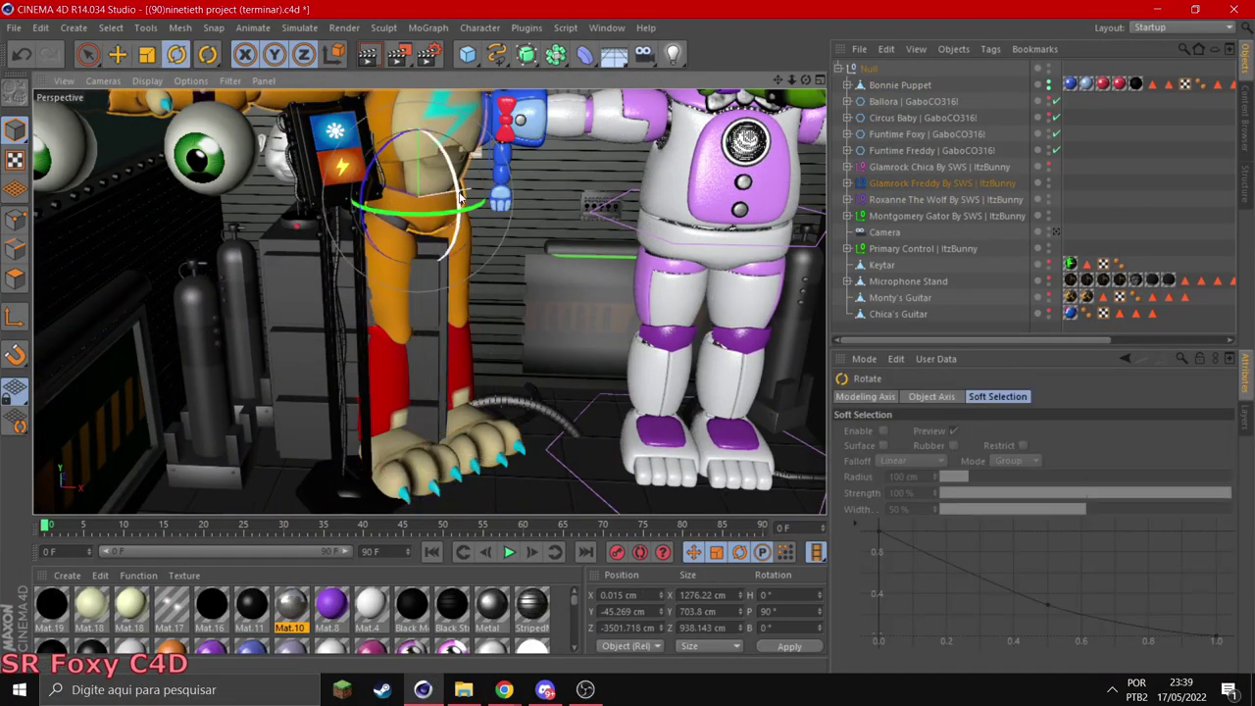
Step: Rotate Glamrock Freddy's Torso 1 and right eye, then move down to the feet
drag(876, 242, 892, 245)
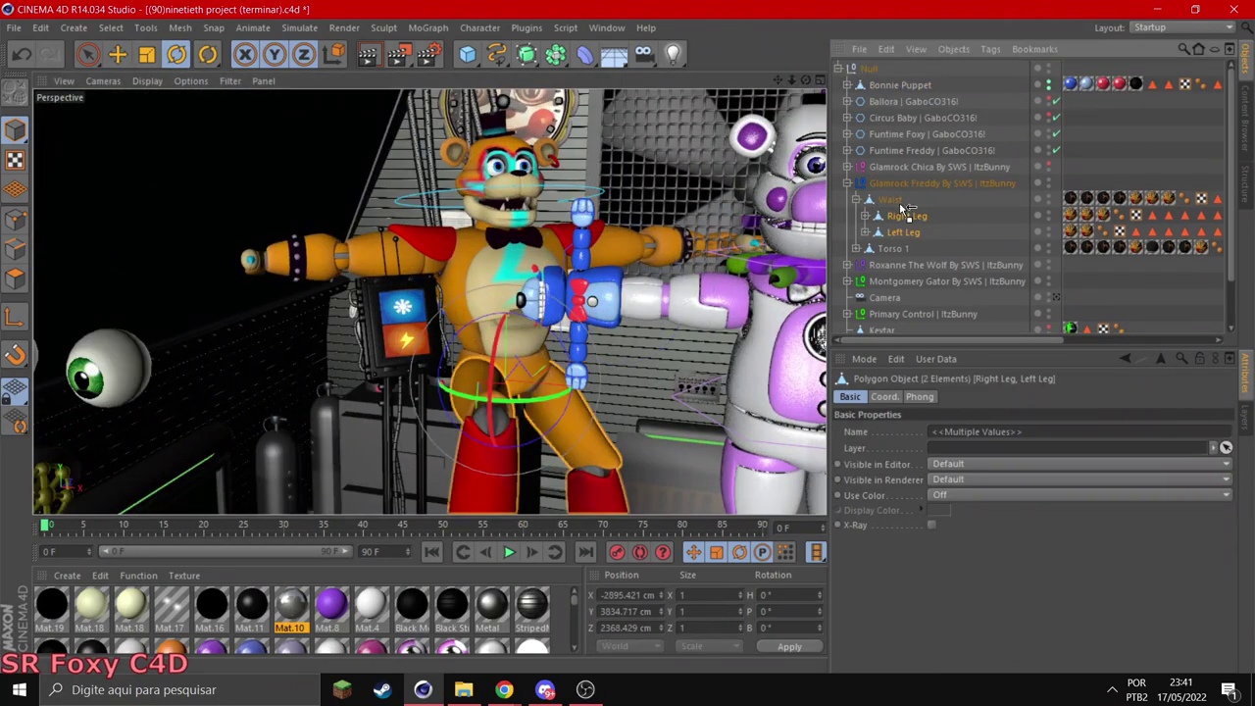
click(846, 183)
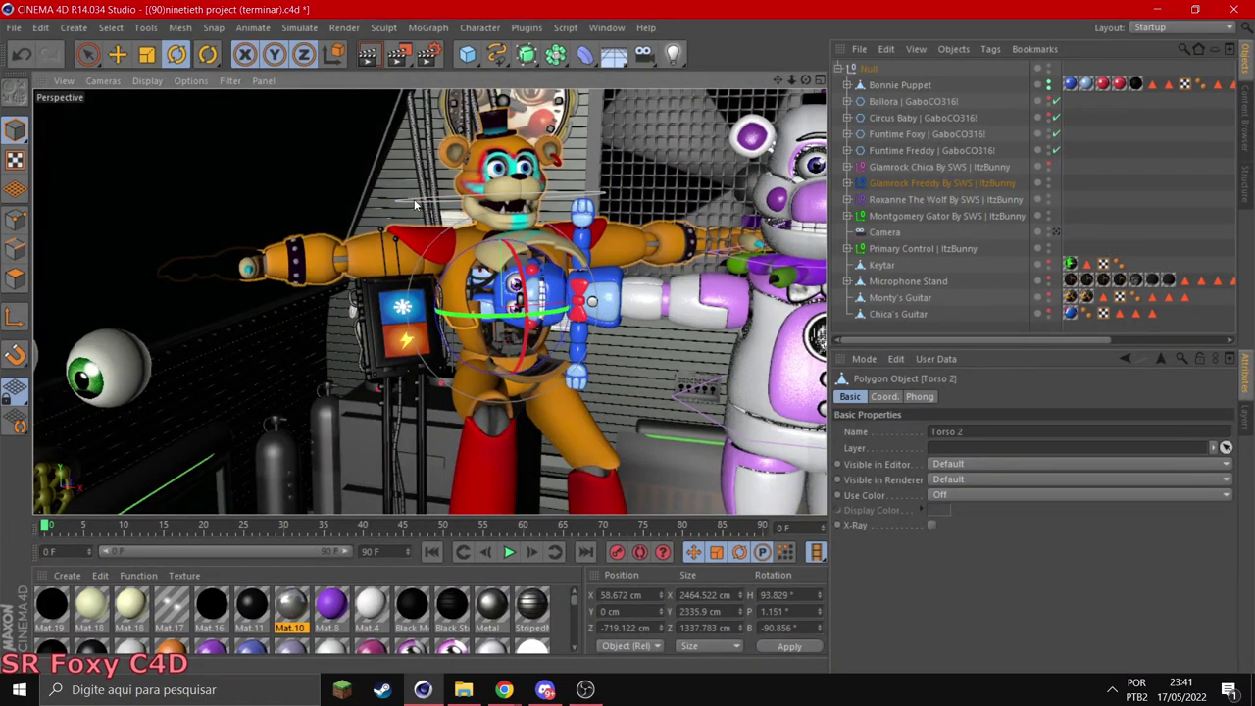
click(498, 180)
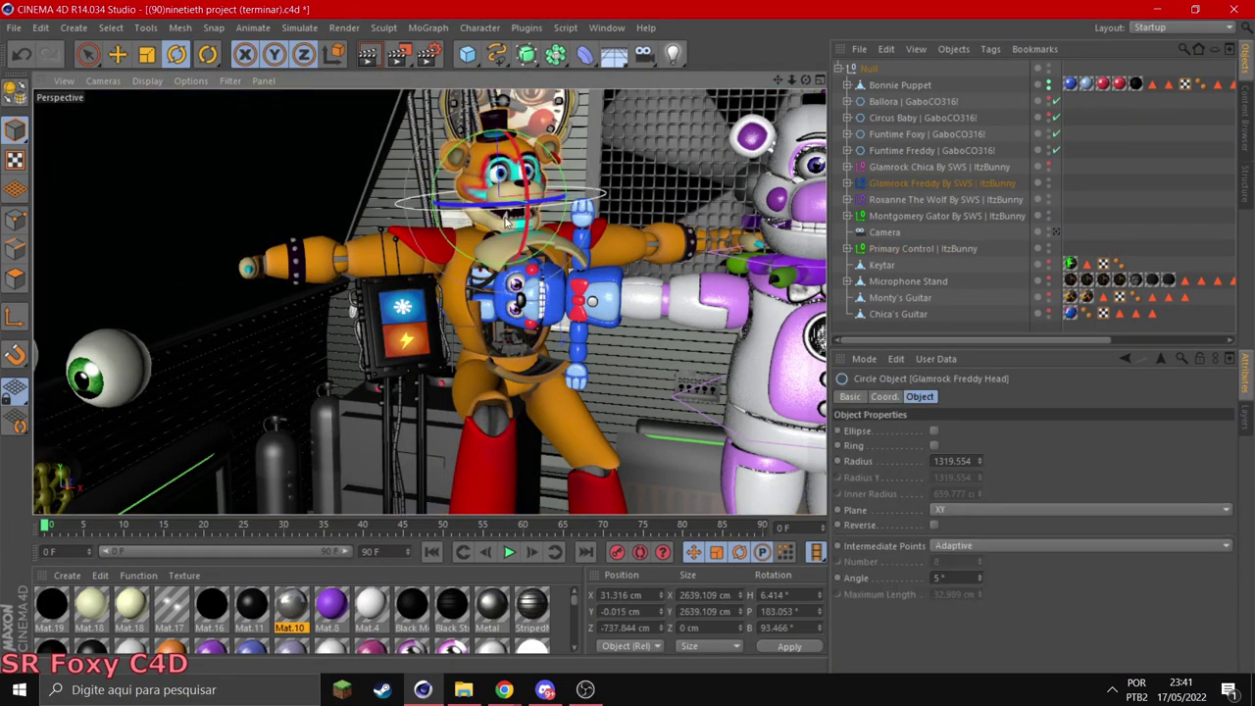
alt+drag(451, 154, 478, 432)
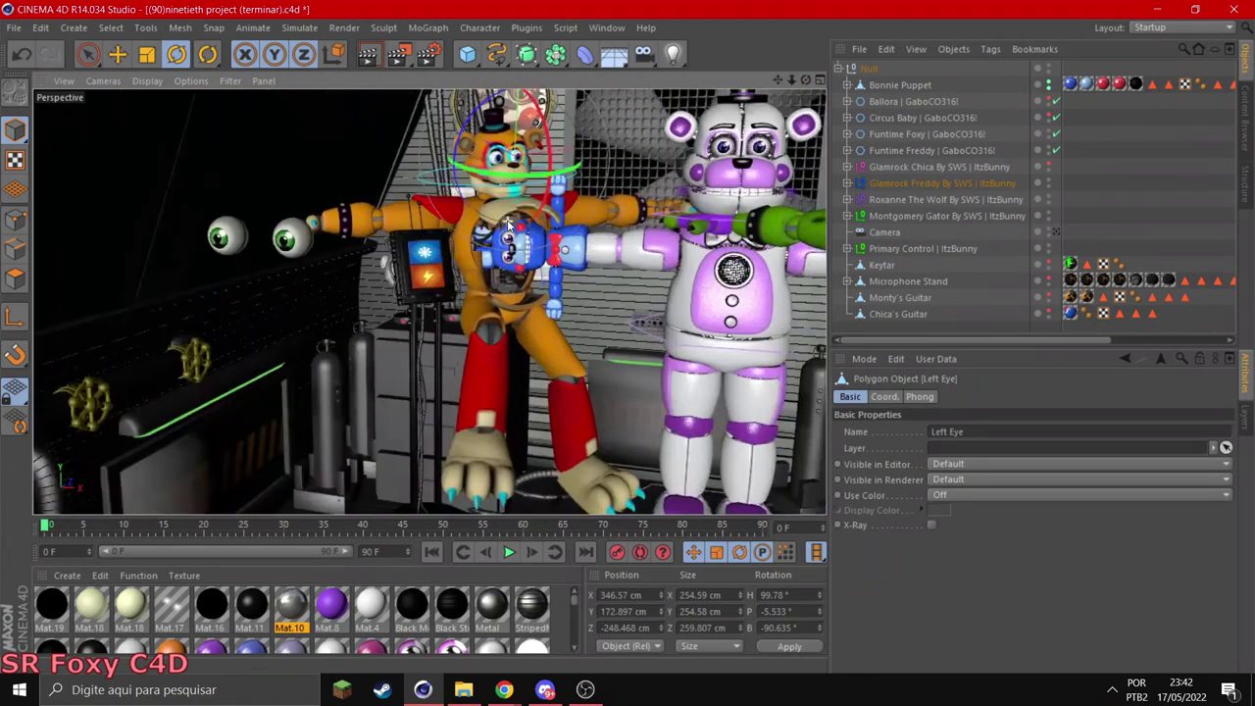
click(478, 432)
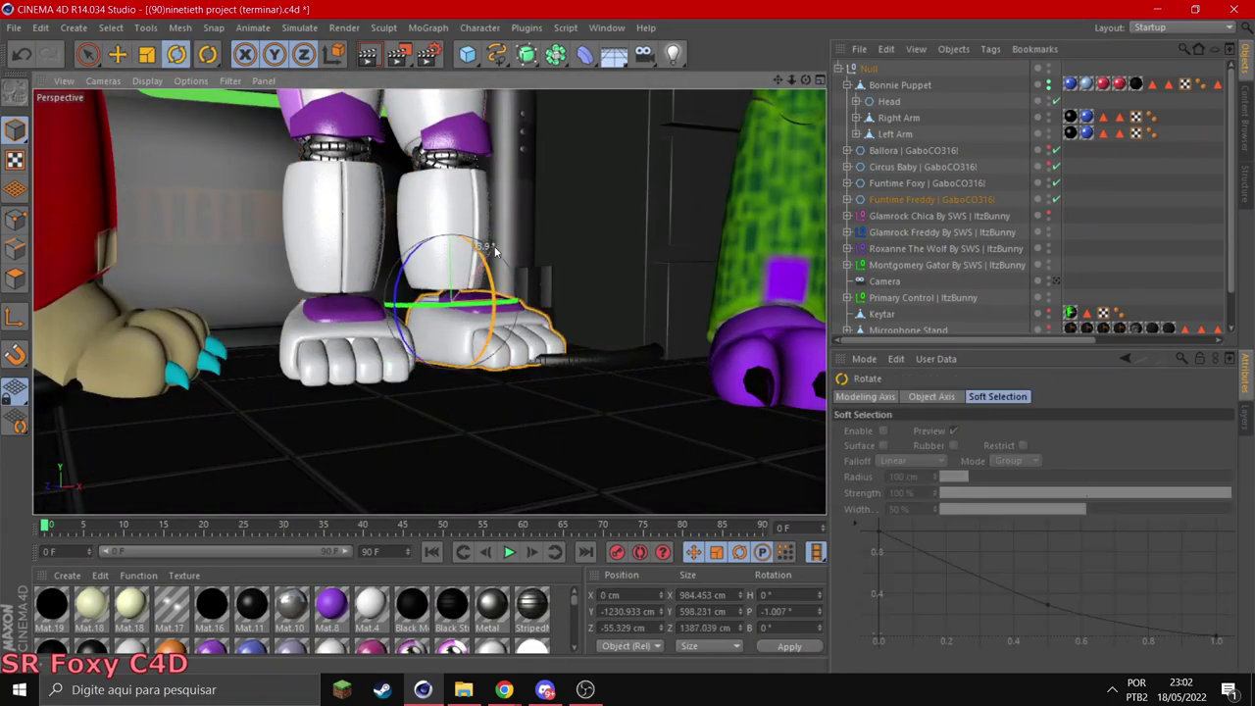
Step: Move Funtime Freddy's microphone out of his hand hierarchy and hide it in the viewport
click(556, 412)
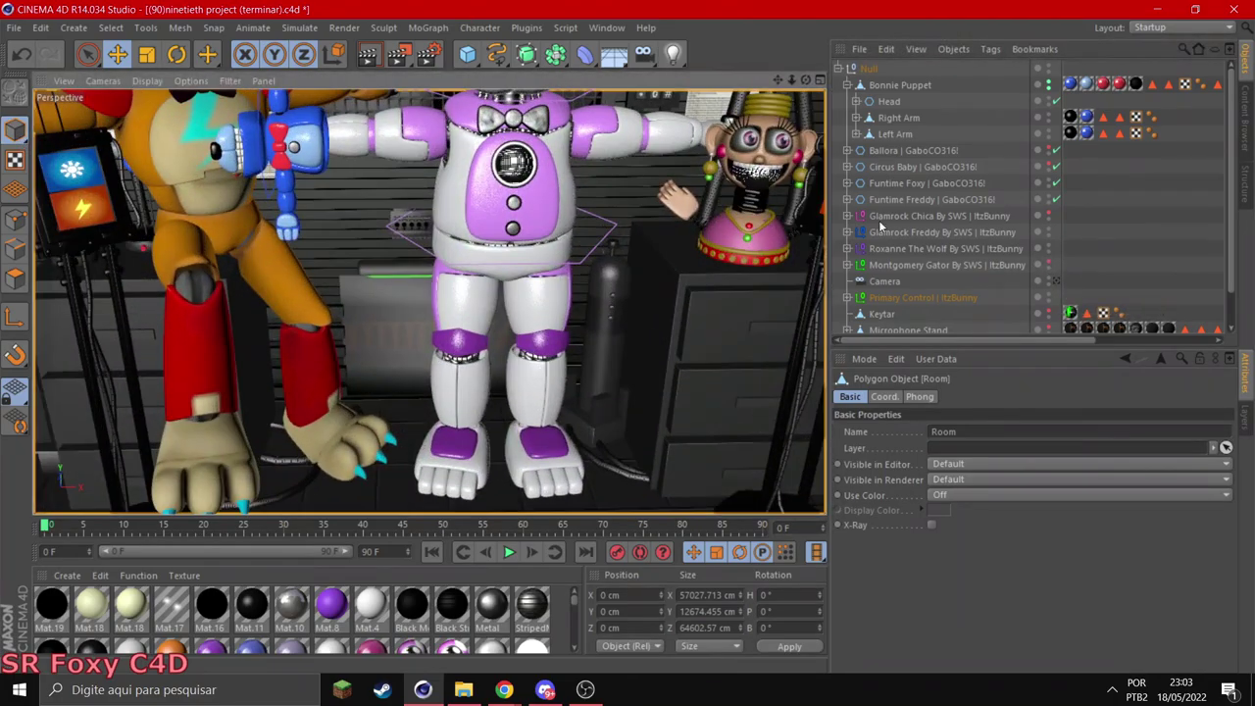
click(929, 199)
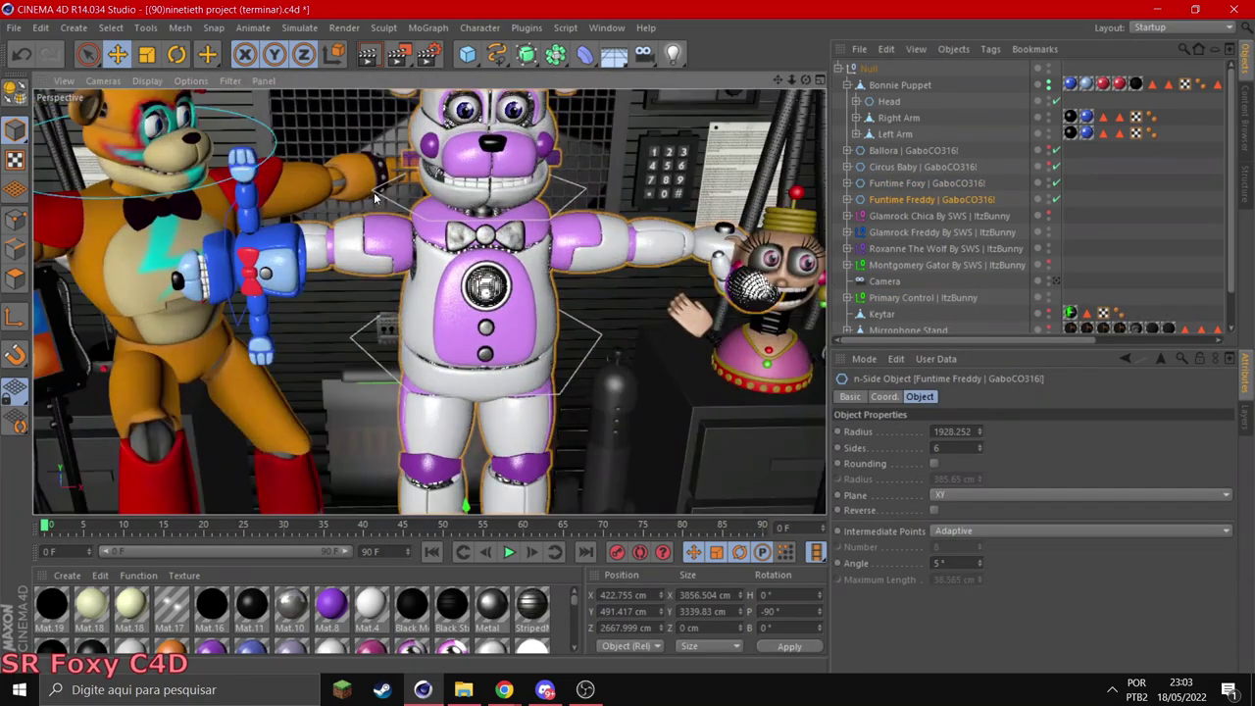
click(526, 365)
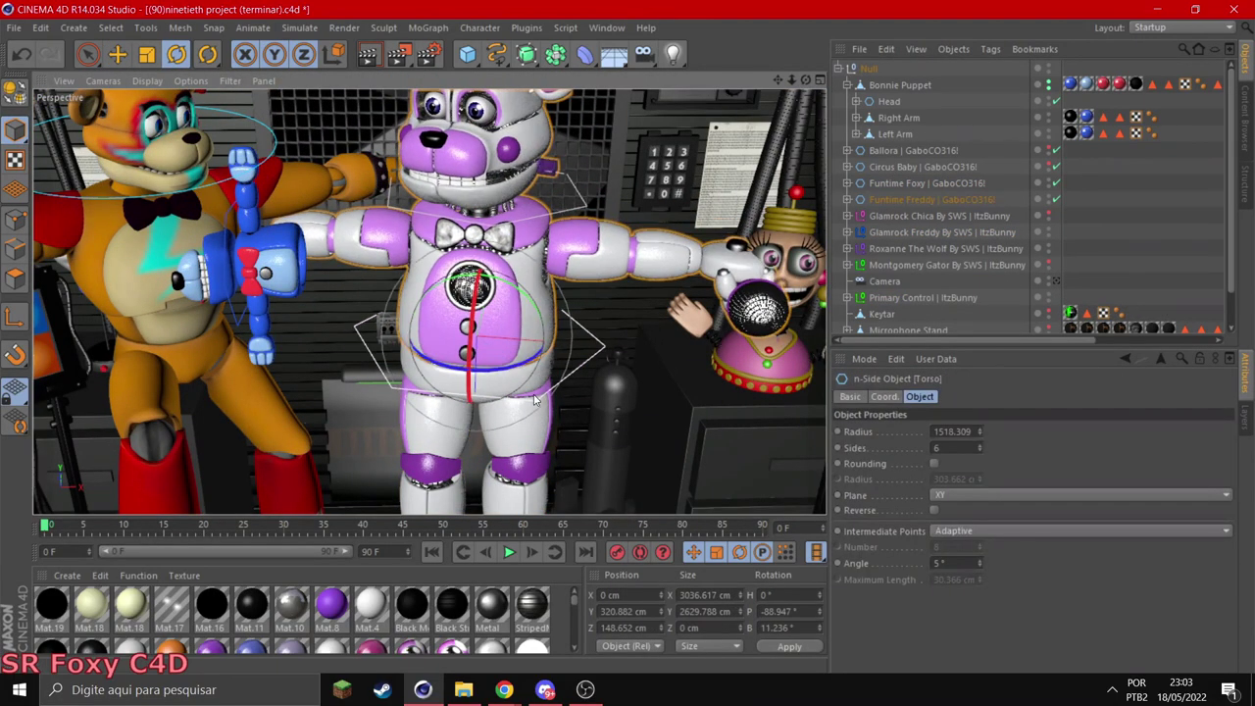
click(843, 201)
key(ctrl+z)
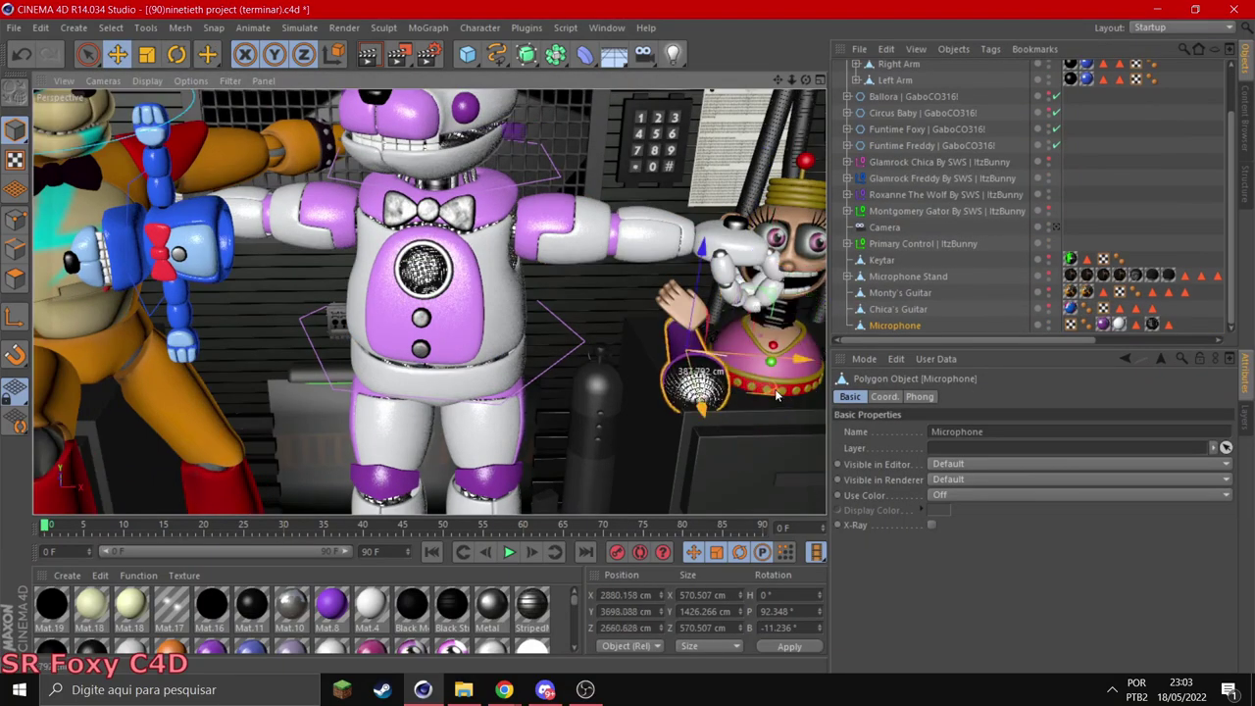
key(o)
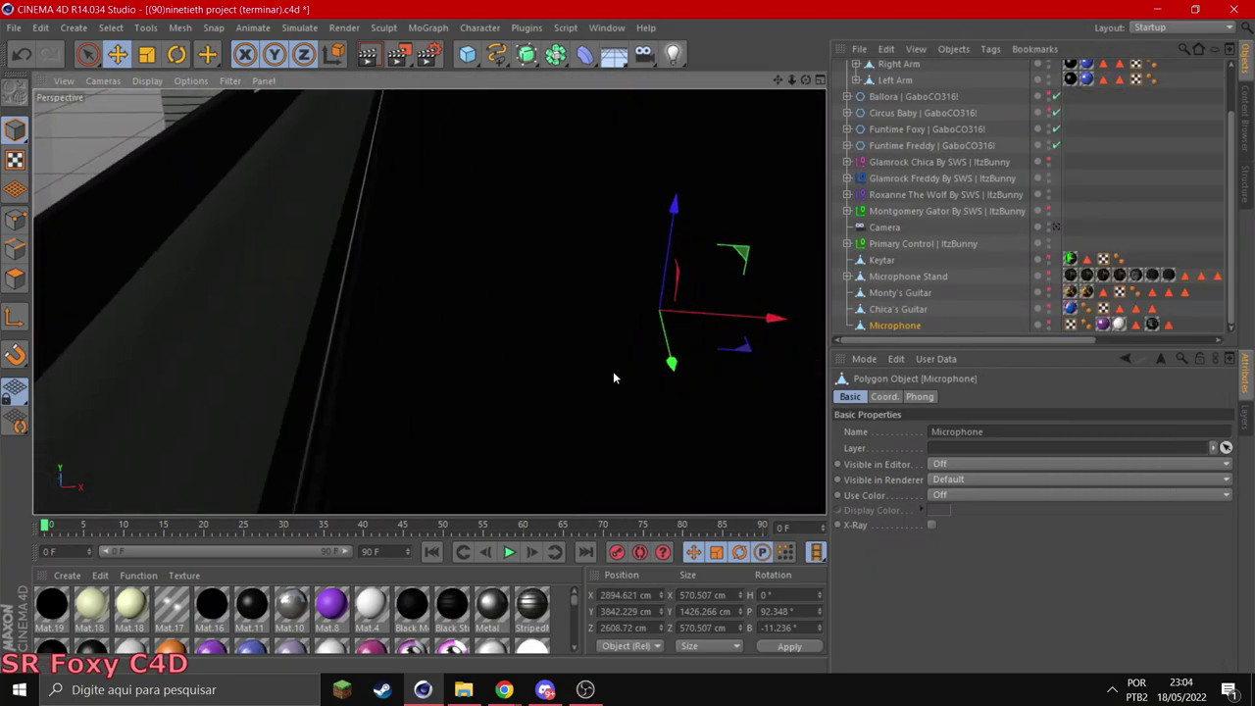
key(ctrl+shift+z)
key(ctrl+shift+z)
drag(1070, 343, 1000, 345)
key(ctrl+shift+z)
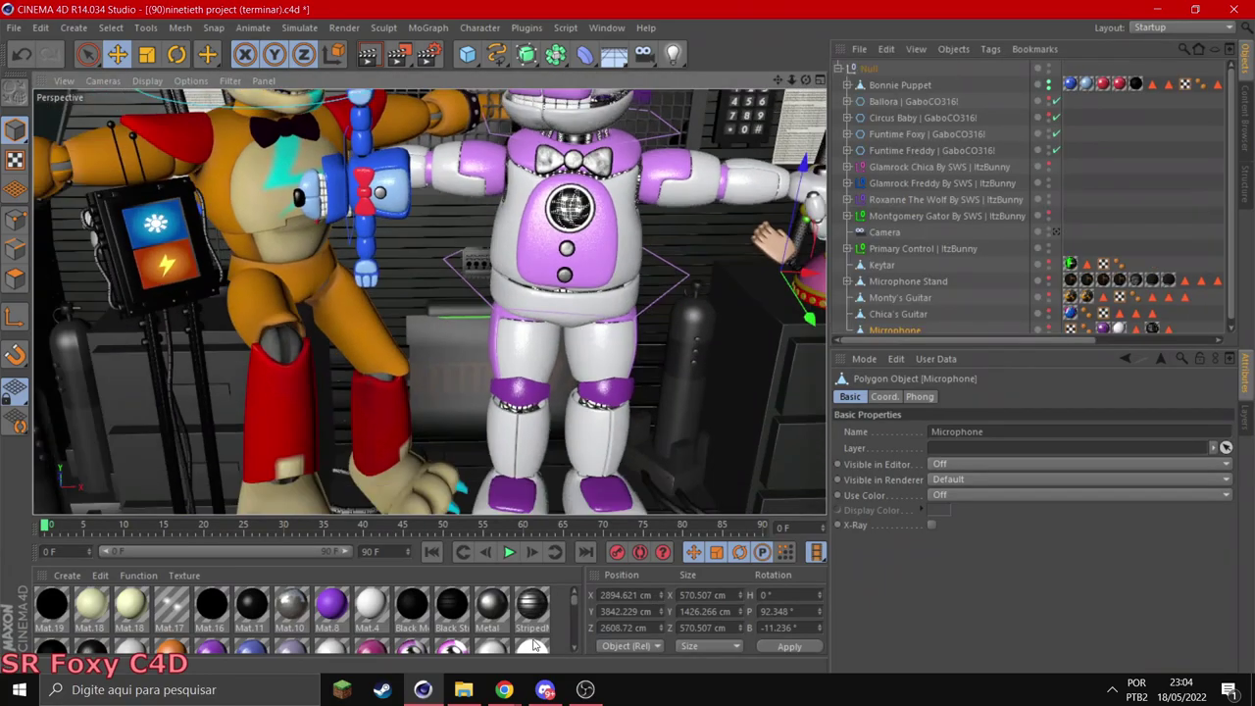
Step: Bend Funtime Freddy's right elbow and curl the Bent1 finger further
click(876, 216)
click(1071, 232)
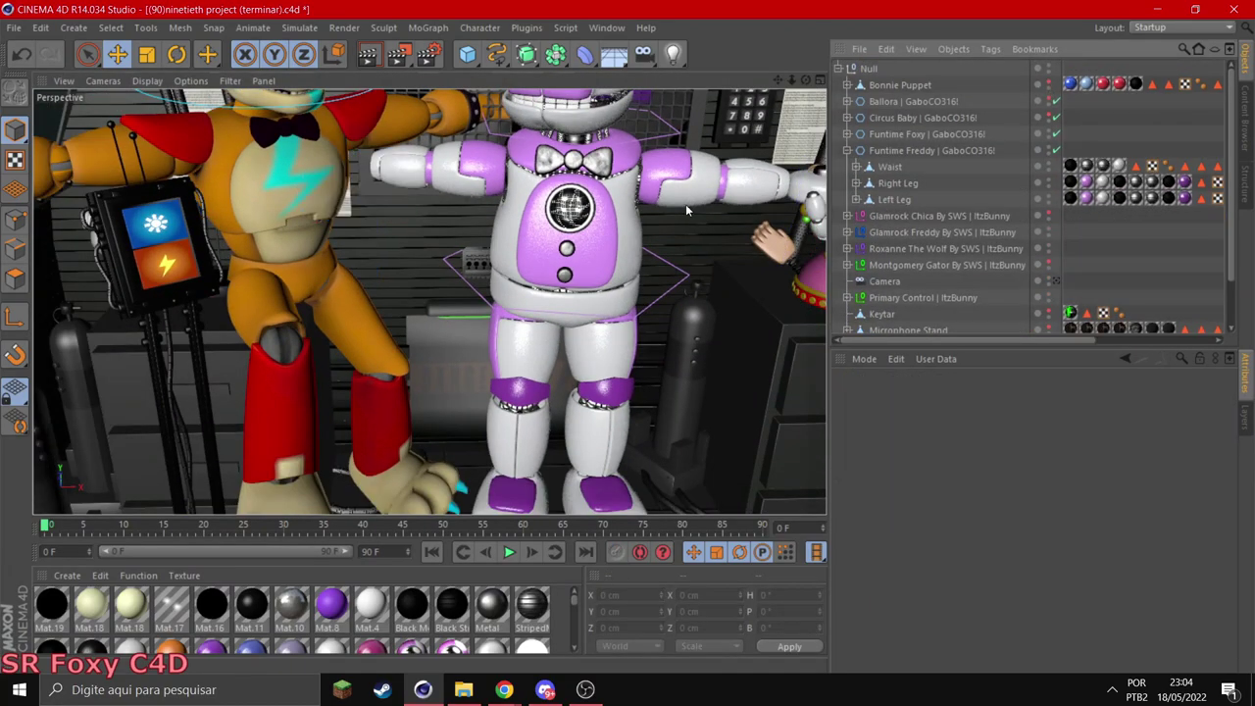
key(ctrl+z)
key(ctrl+z)
key(ctrl+z)
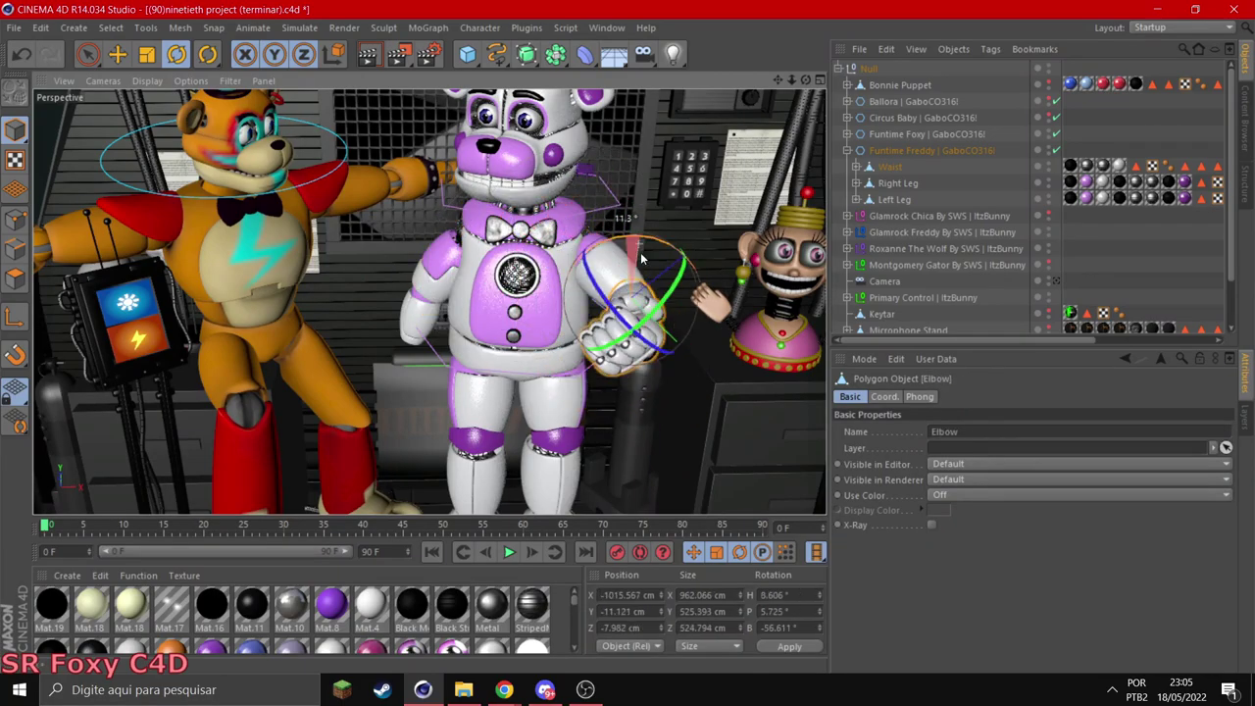
drag(791, 80, 788, 80)
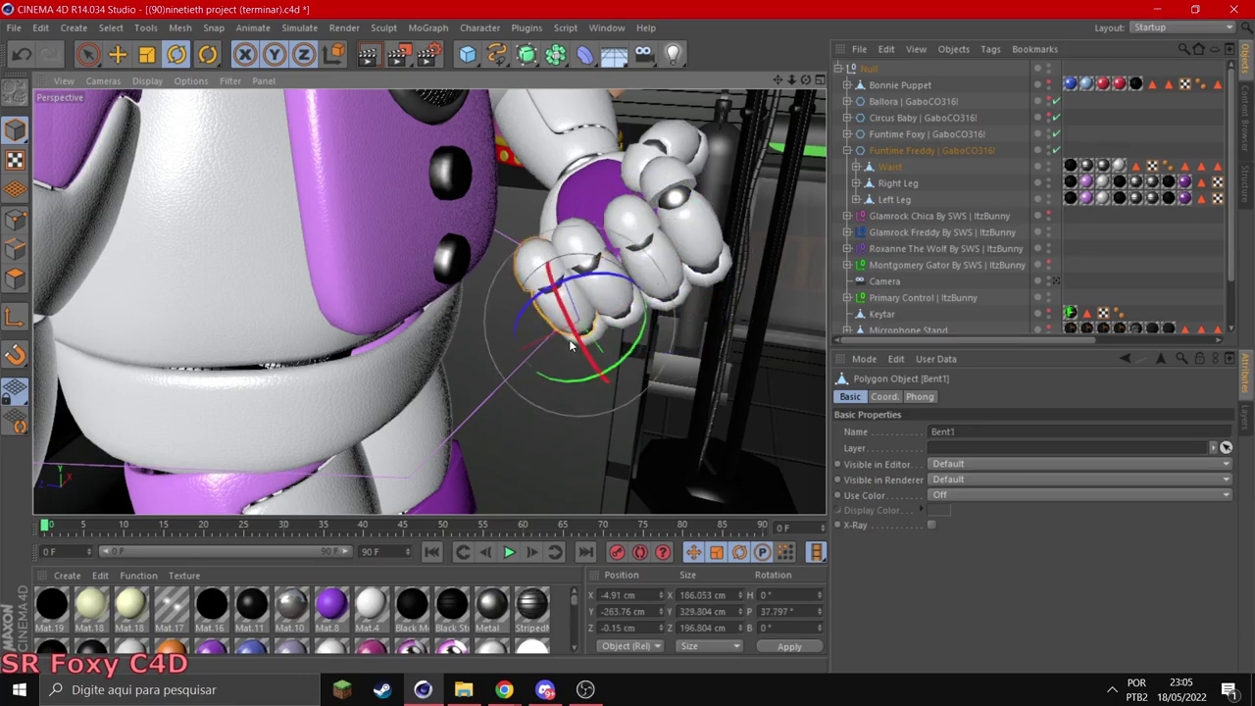
drag(571, 345, 515, 415)
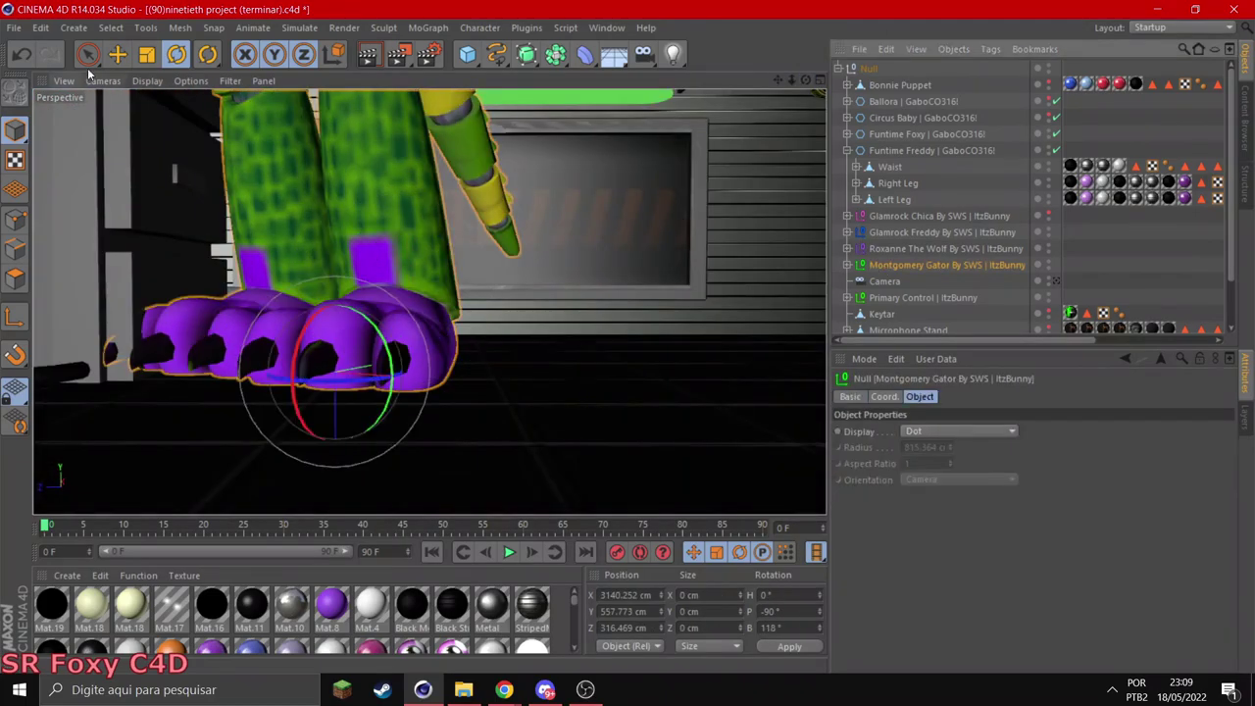
Step: View the characters through the scene camera and undo Montgomery Gator's last arm pose change
click(117, 54)
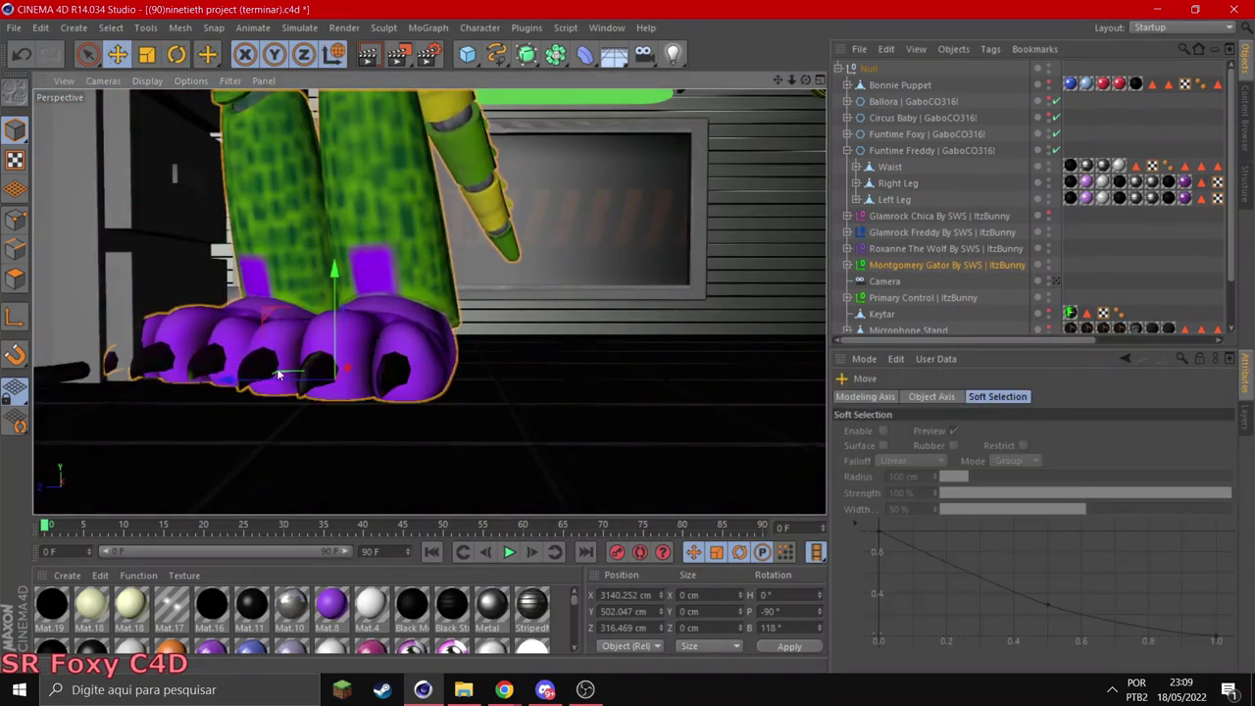
click(1054, 281)
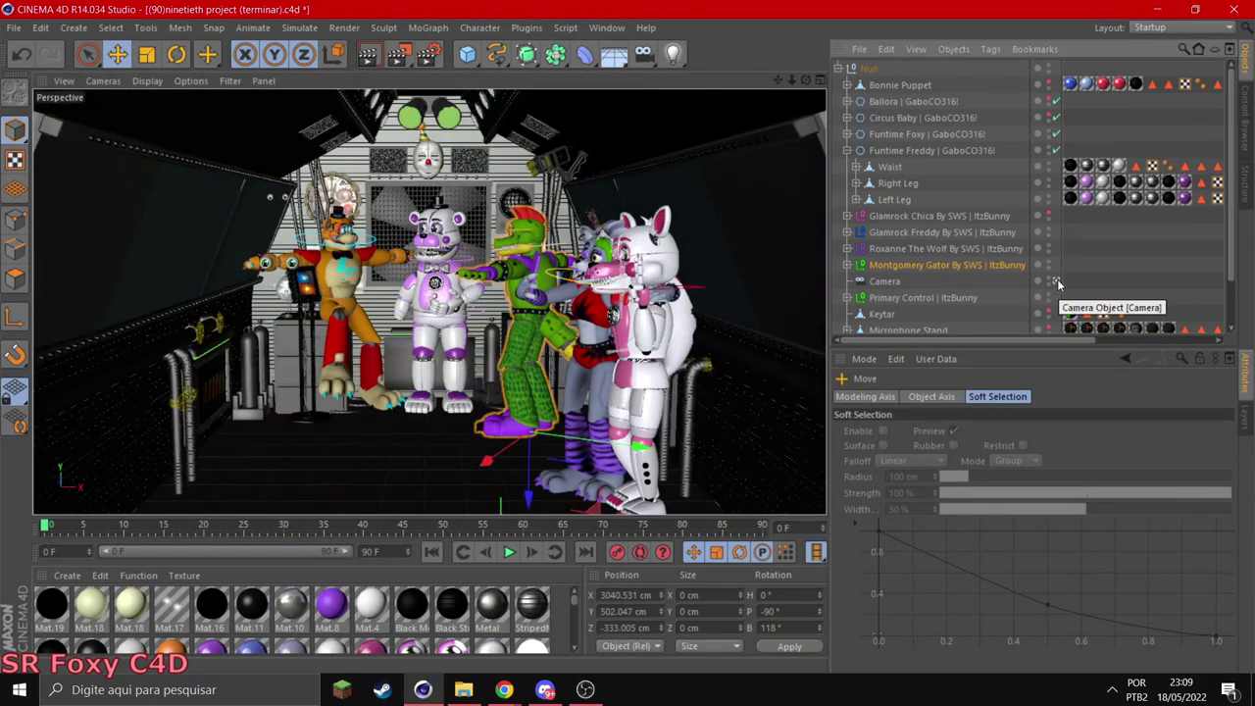
drag(791, 79, 773, 83)
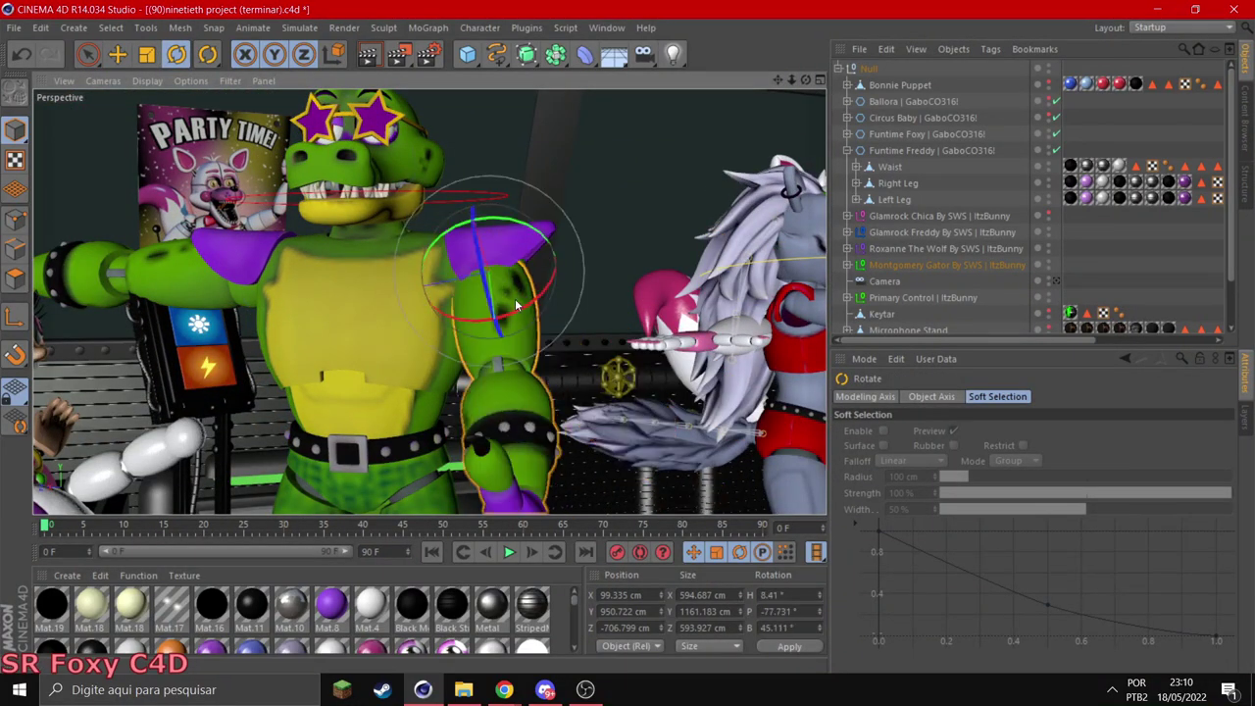
key(ctrl+z)
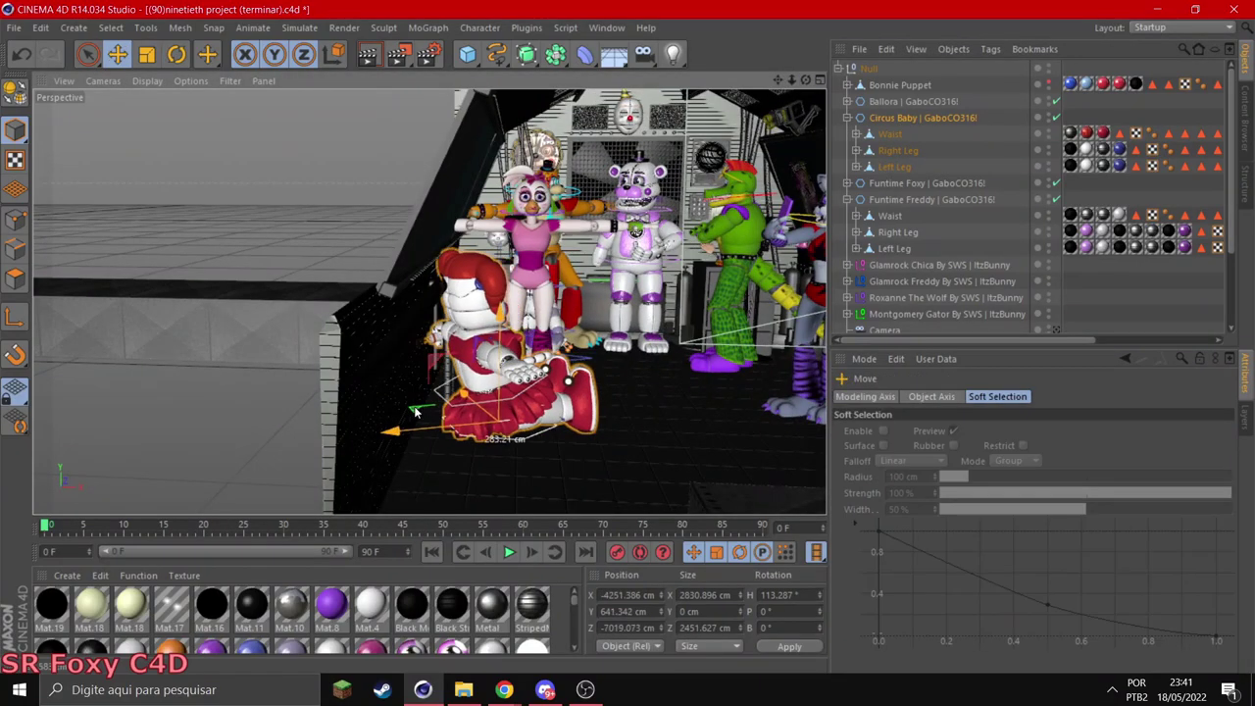
Step: Bring Glamrock Chica into view and select her right leg for the sitting pose
alt+drag(414, 411, 500, 217)
click(500, 218)
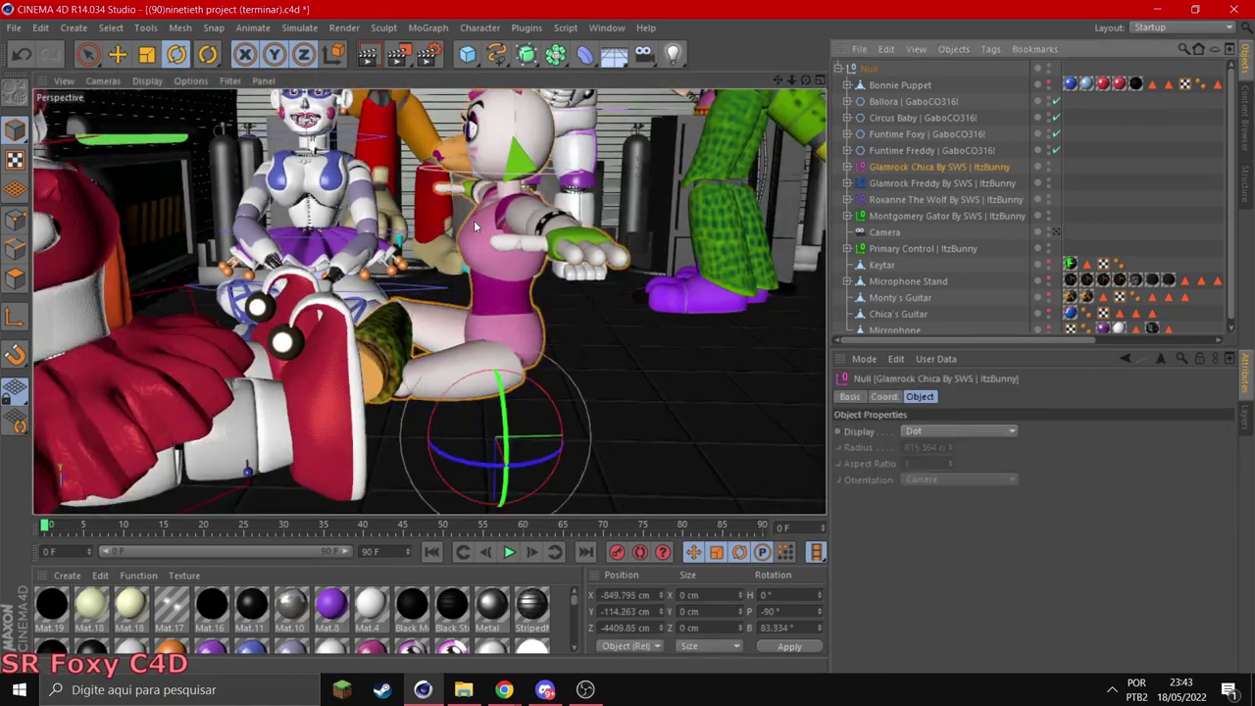
Step: Render the 1920x1080 stage scene to the Picture Viewer with Shift+R
key(shift+r)
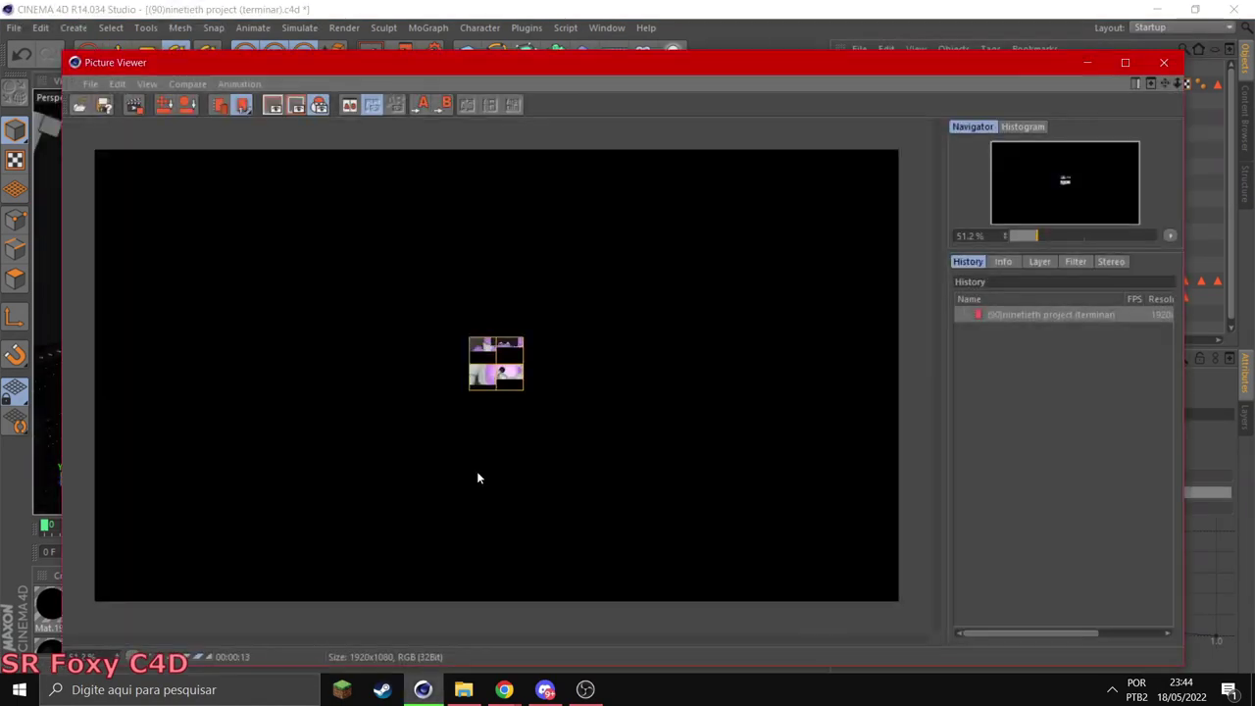